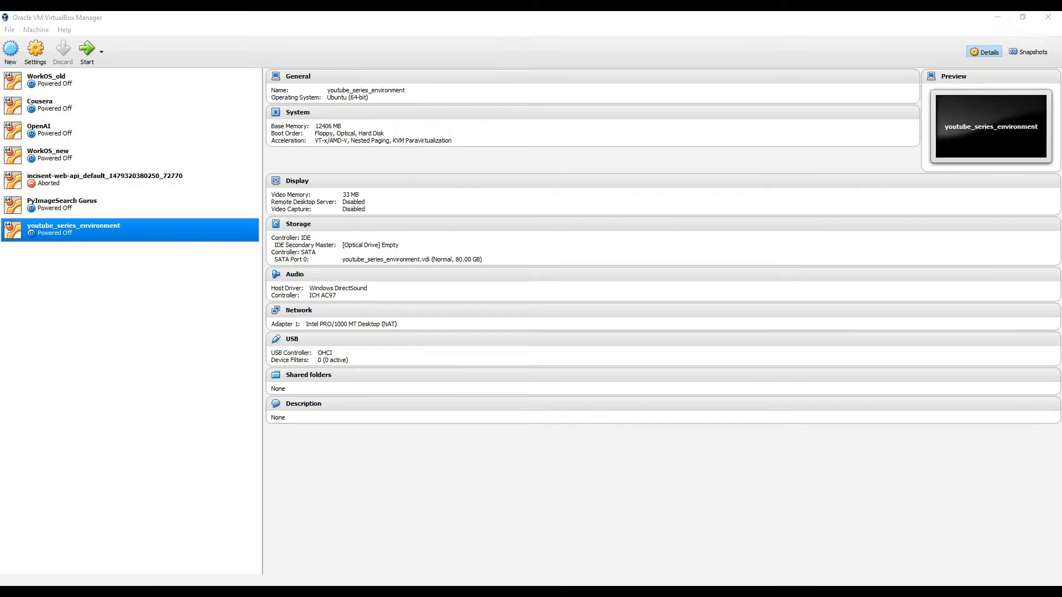
Switch to Firefox, search the web for "ubuntu" and open the official ubuntu.com site.
{"action": "mouse_move", "coordinate": [228, 552]}
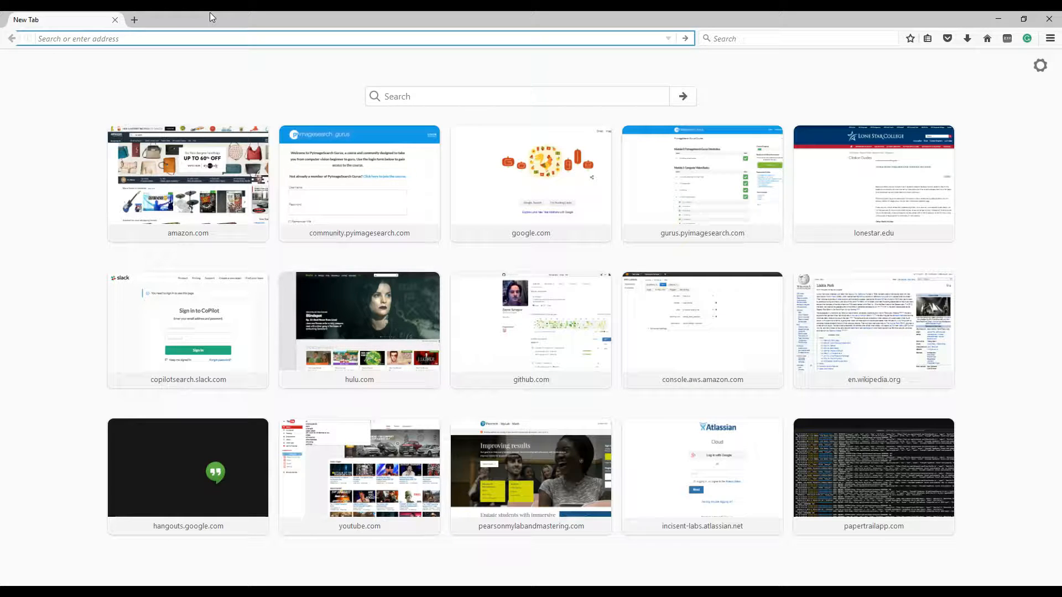
{"action": "type", "text": "ubuntu"}
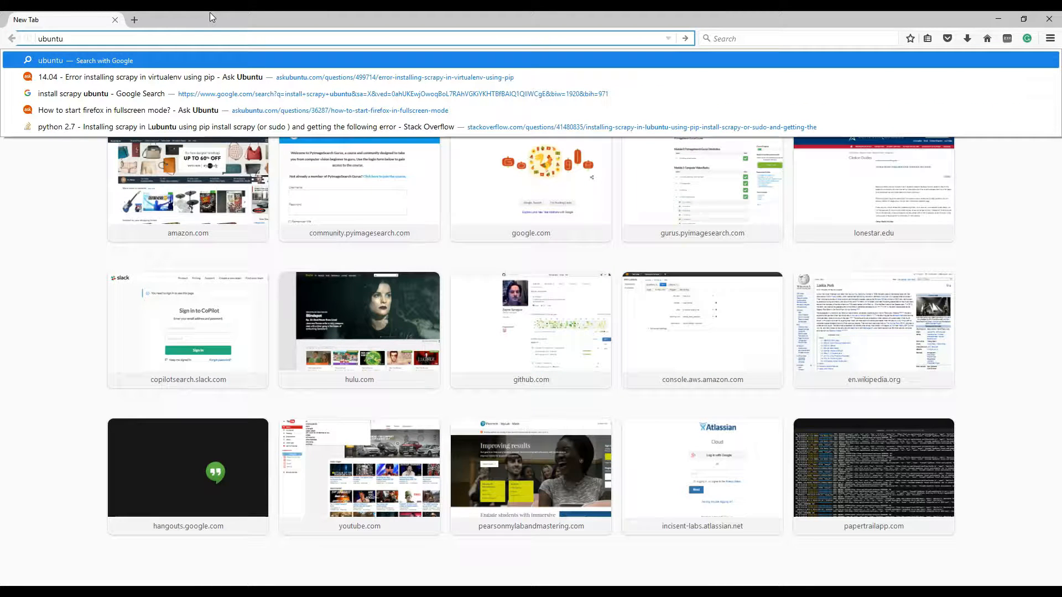
{"action": "key", "text": "Return"}
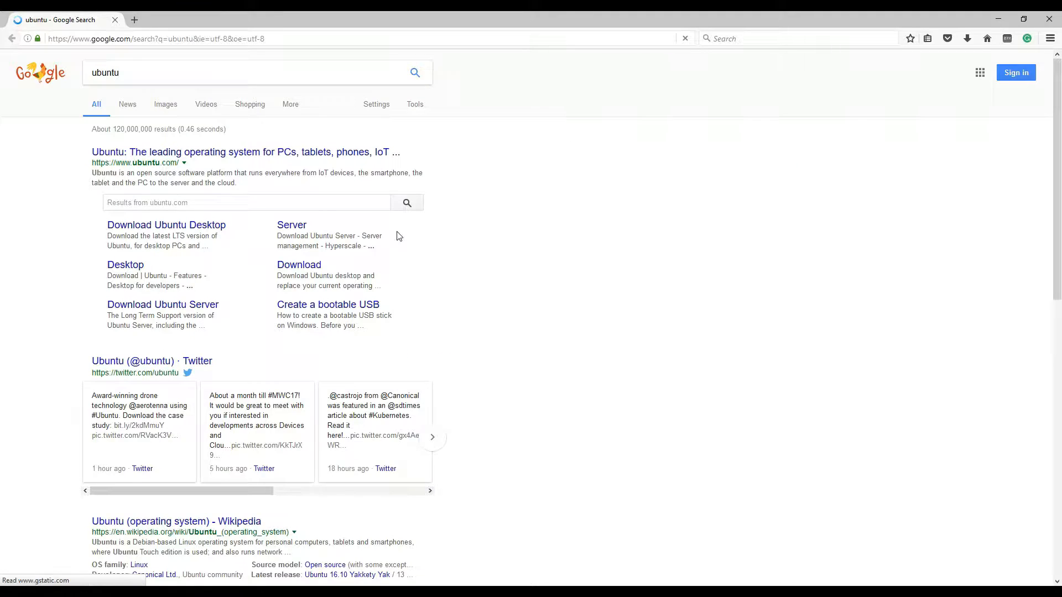
{"action": "left_click", "coordinate": [213, 158]}
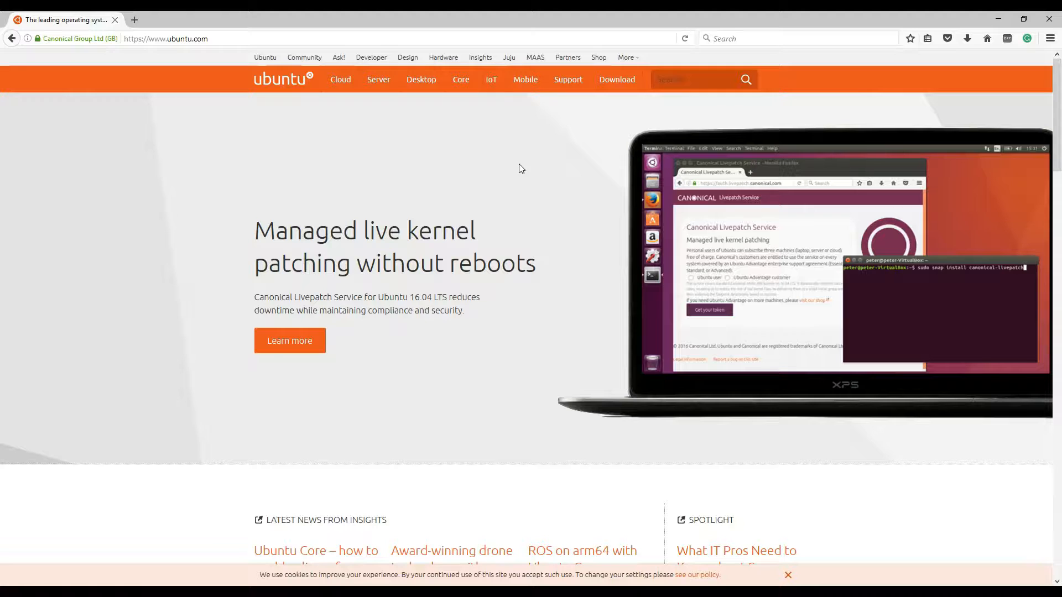
Go to the Ubuntu Desktop download page and request the Ubuntu 16.04.1 LTS download.
{"action": "mouse_move", "coordinate": [606, 83]}
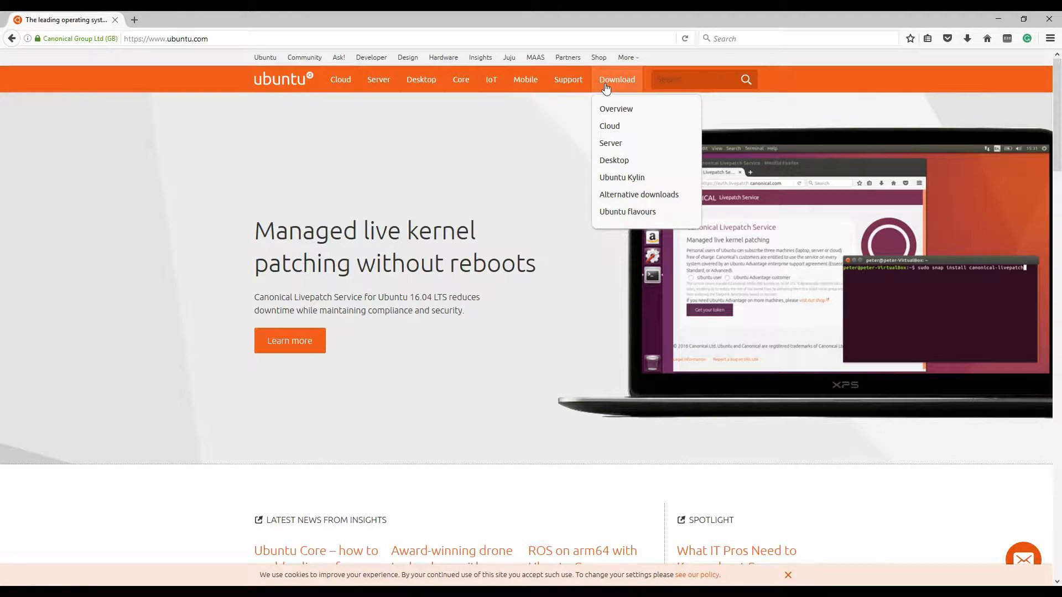
{"action": "left_click", "coordinate": [617, 84]}
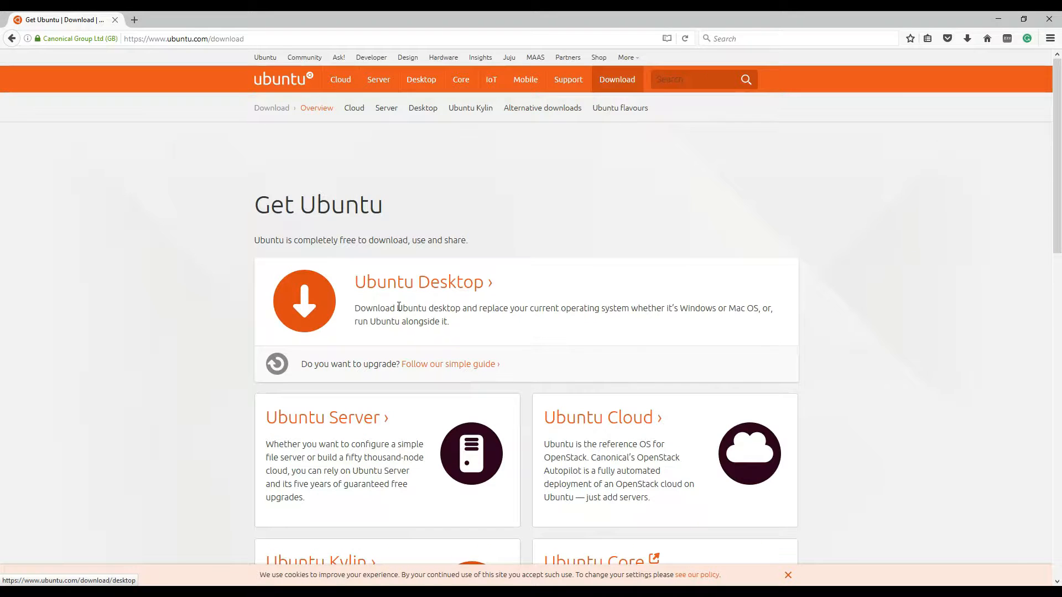
{"action": "left_click", "coordinate": [430, 284]}
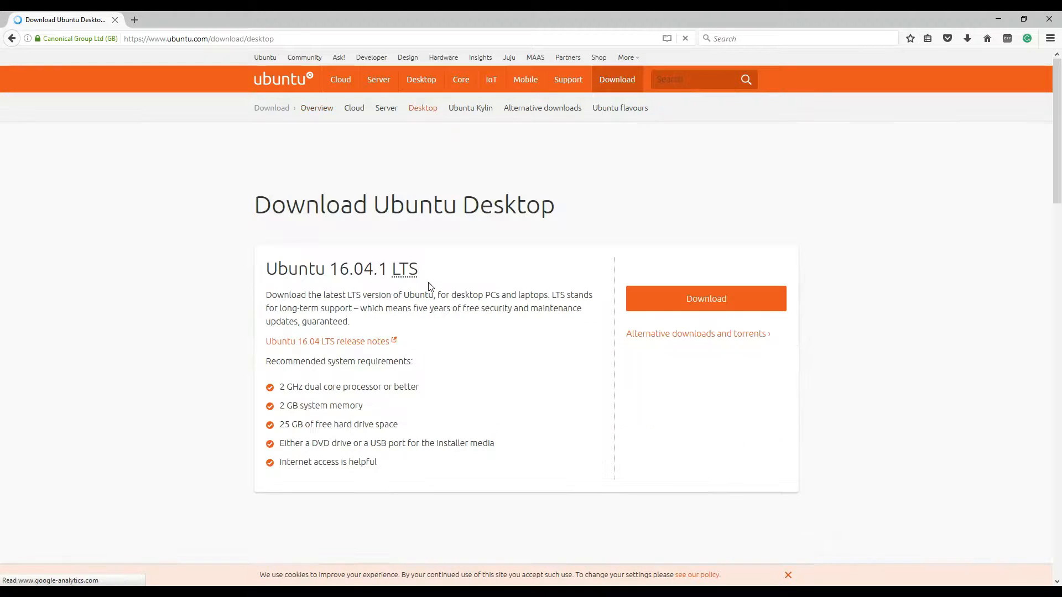
{"action": "left_click", "coordinate": [698, 297]}
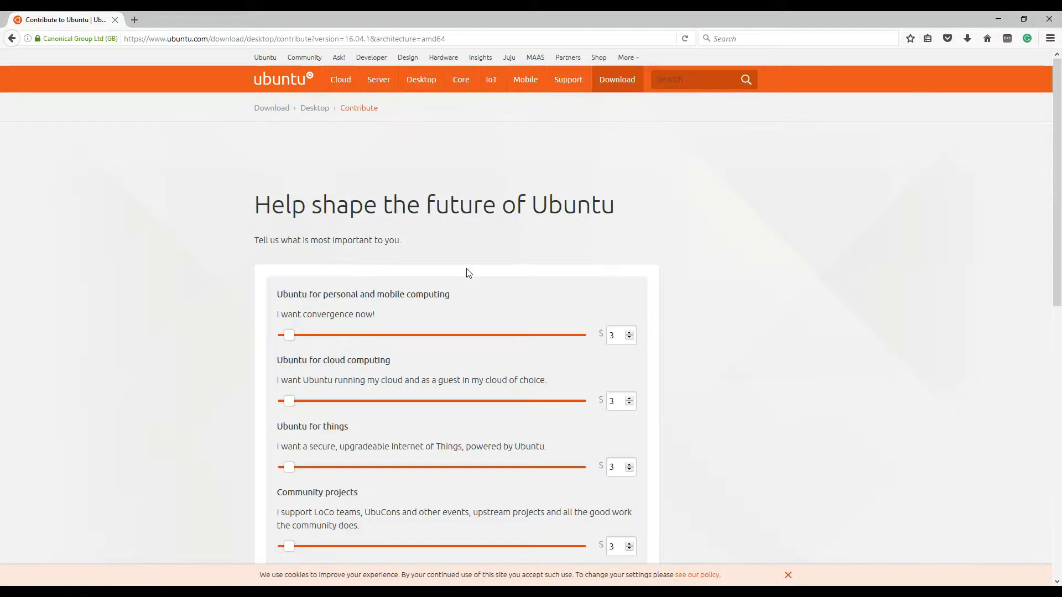
Skip the contribution, save ubuntu-16.04.1-desktop-amd64.iso to disk and check it in the browser's list of downloads.
{"action": "scroll", "coordinate": [335, 302], "scroll_direction": "down", "scroll_amount": 3}
{"action": "scroll", "coordinate": [349, 332], "scroll_direction": "down", "scroll_amount": 3}
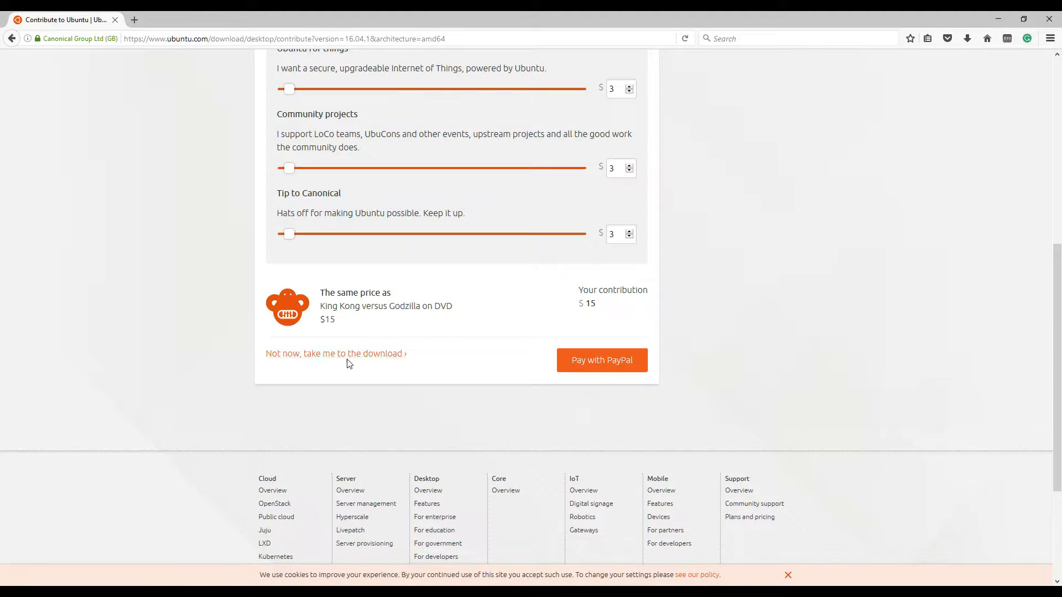
{"action": "scroll", "coordinate": [326, 352], "scroll_direction": "up", "scroll_amount": 3}
{"action": "scroll", "coordinate": [337, 152], "scroll_direction": "down", "scroll_amount": 3}
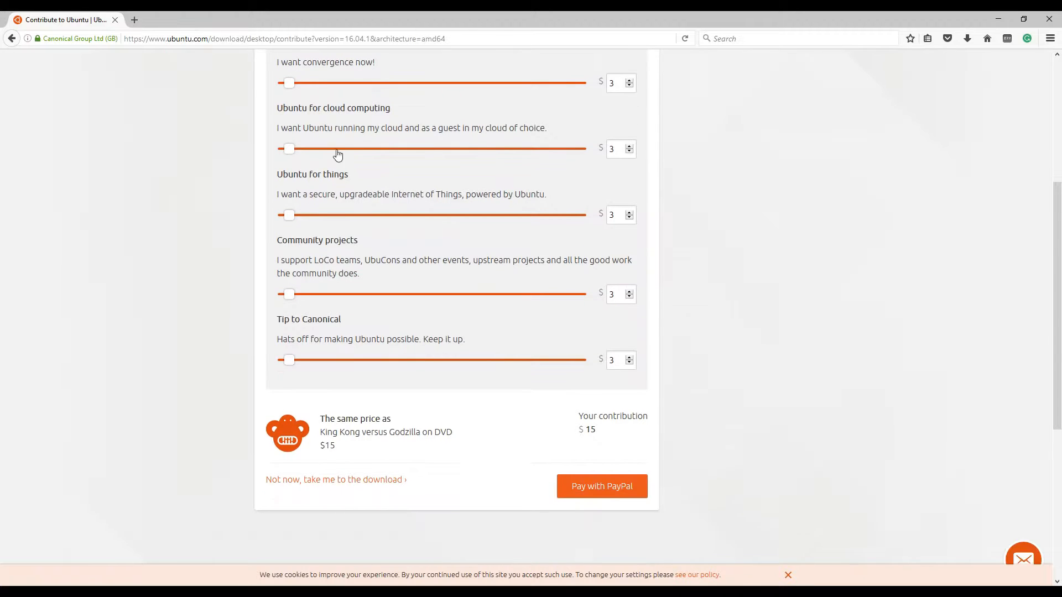
{"action": "scroll", "coordinate": [354, 260], "scroll_direction": "up", "scroll_amount": 2}
{"action": "scroll", "coordinate": [376, 315], "scroll_direction": "down", "scroll_amount": 2}
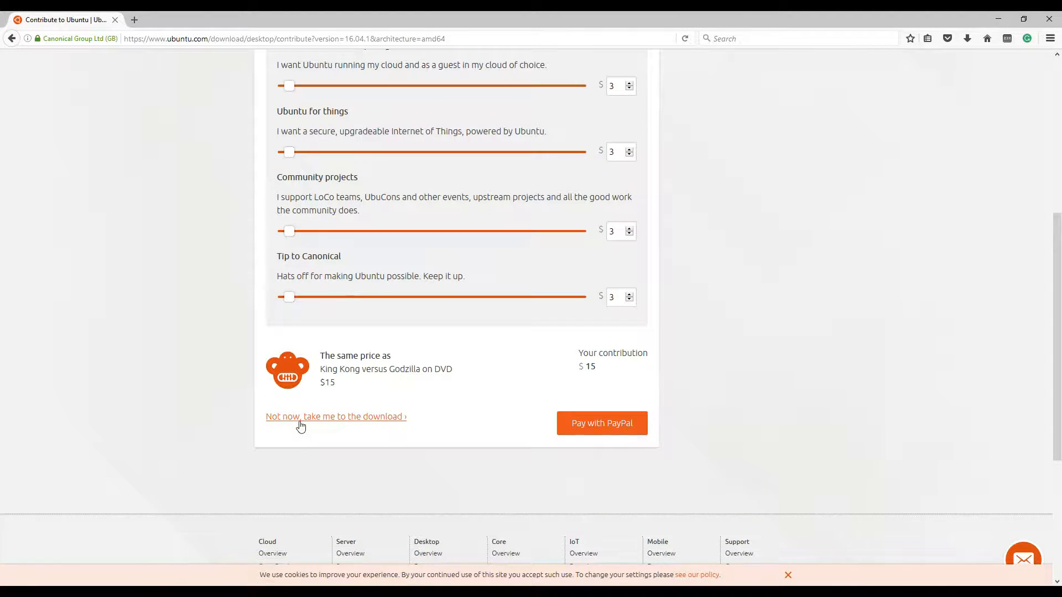
{"action": "left_click", "coordinate": [329, 424]}
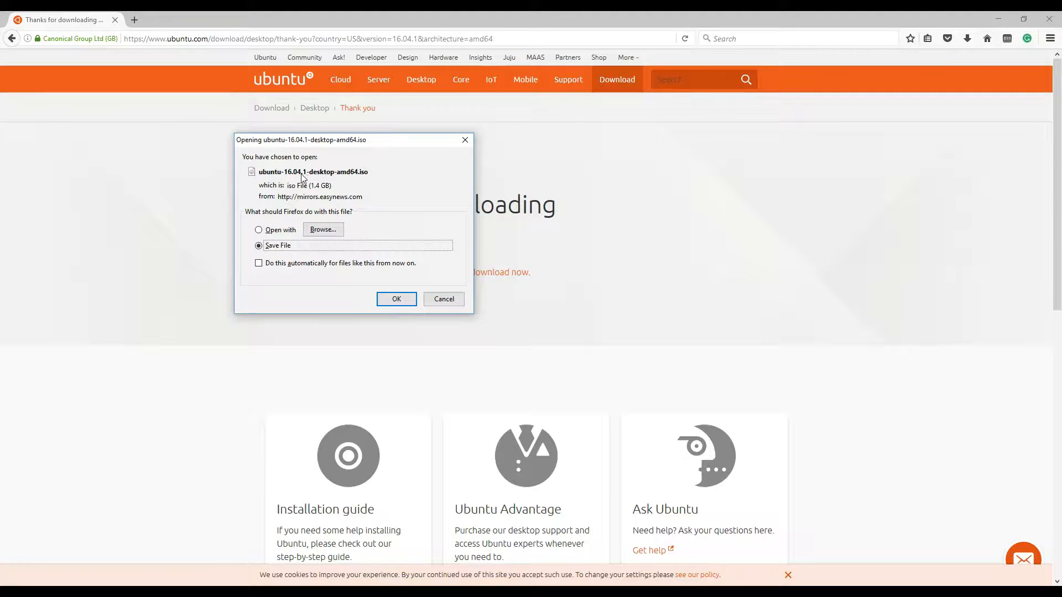
{"action": "left_click", "coordinate": [397, 302]}
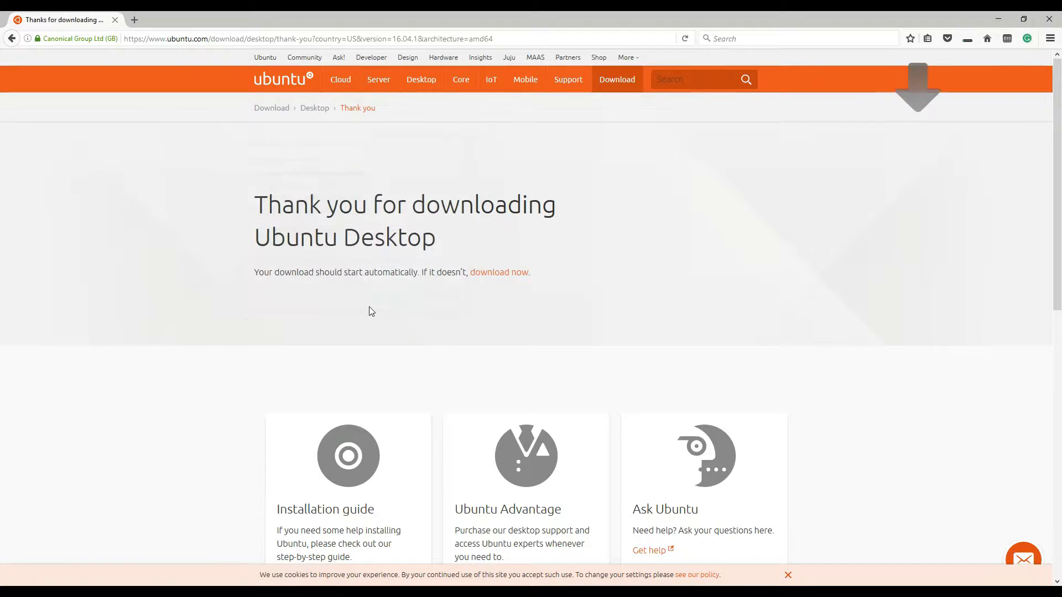
{"action": "left_click", "coordinate": [969, 41]}
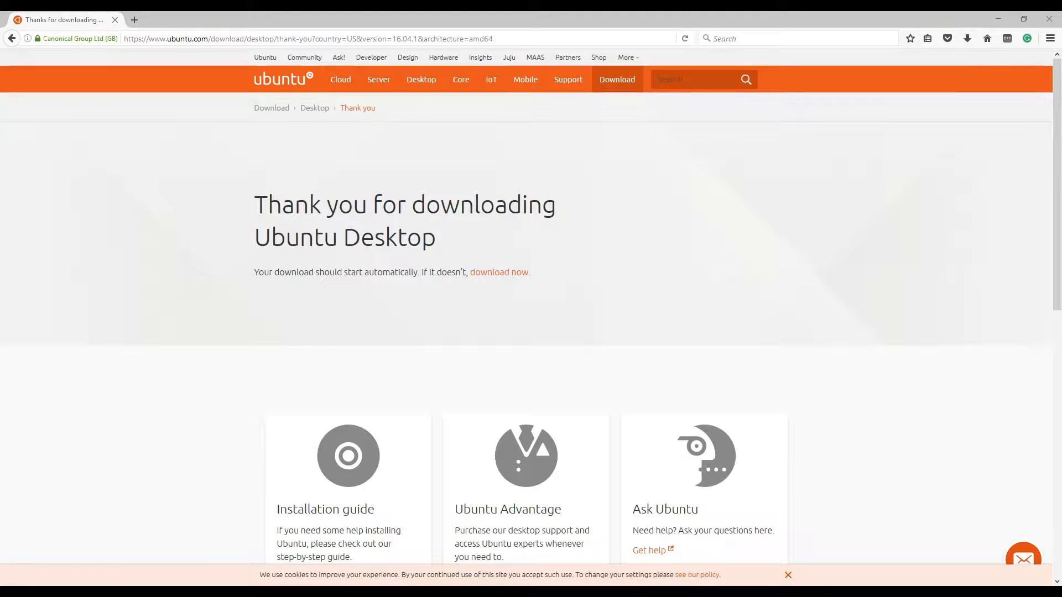
{"action": "left_click", "coordinate": [965, 37]}
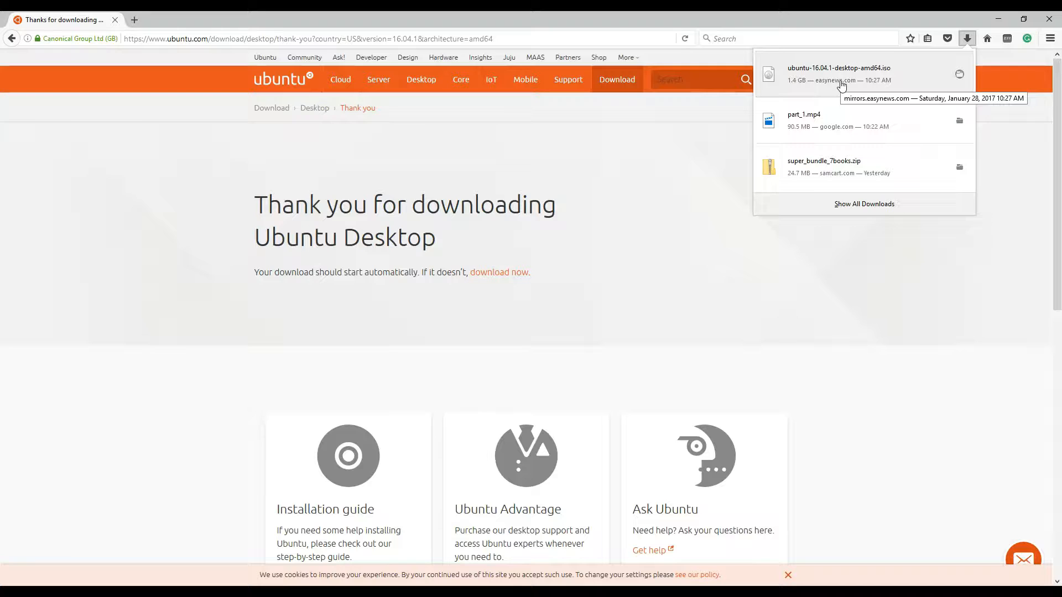
Switch to File Explorer and create a folder named youtube_assets inside youtube_videos on the WorkHDD (P:) drive.
{"action": "left_click", "coordinate": [123, 593]}
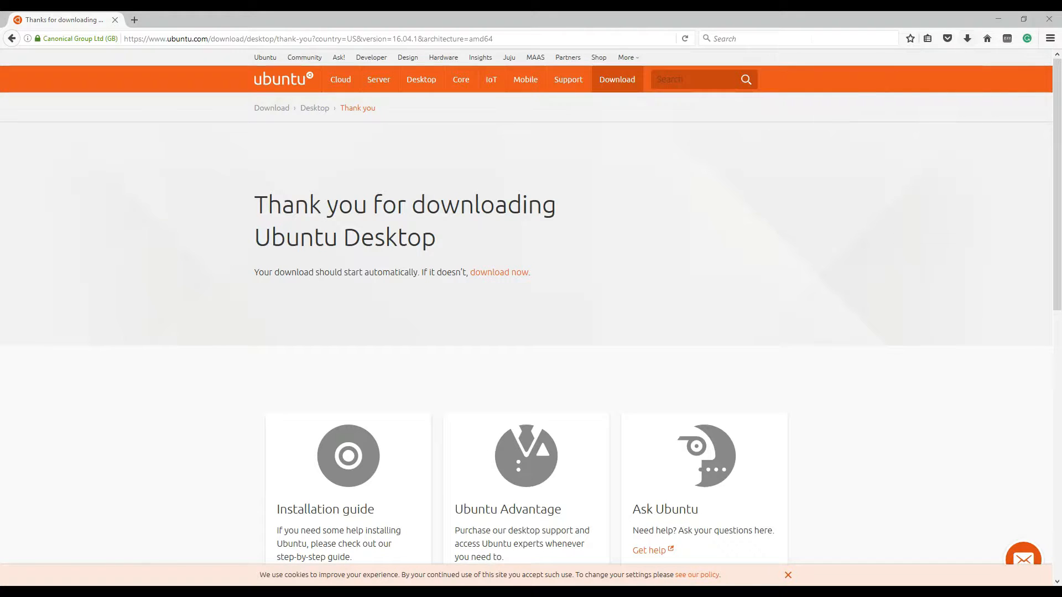
{"action": "left_click_drag", "start_coordinate": [280, 105], "coordinate": [386, 17]}
{"action": "left_click", "coordinate": [224, 144]}
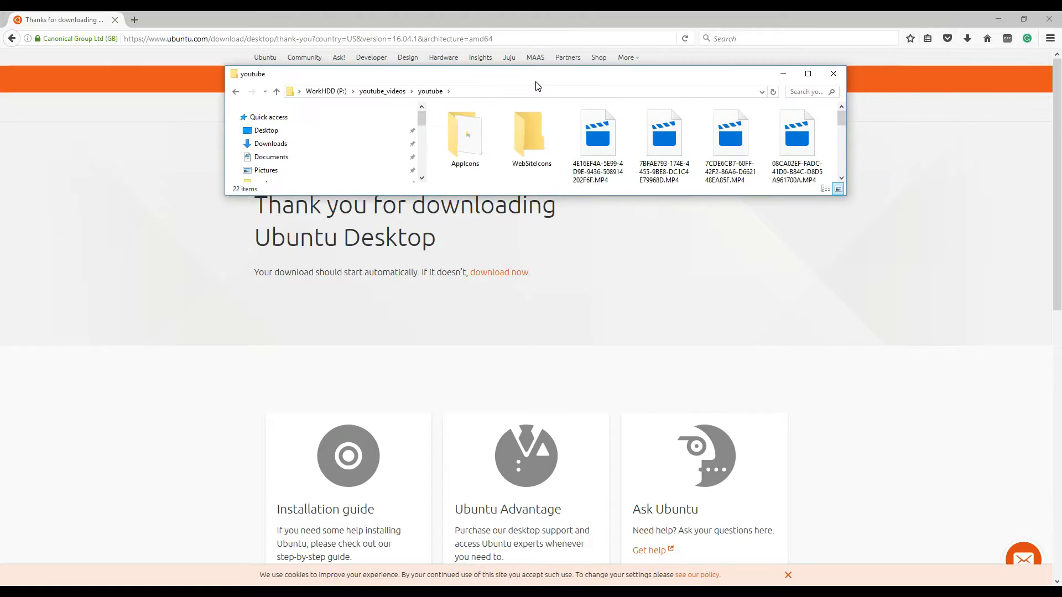
{"action": "left_click_drag", "start_coordinate": [536, 85], "coordinate": [332, 2]}
{"action": "left_click", "coordinate": [52, 46]}
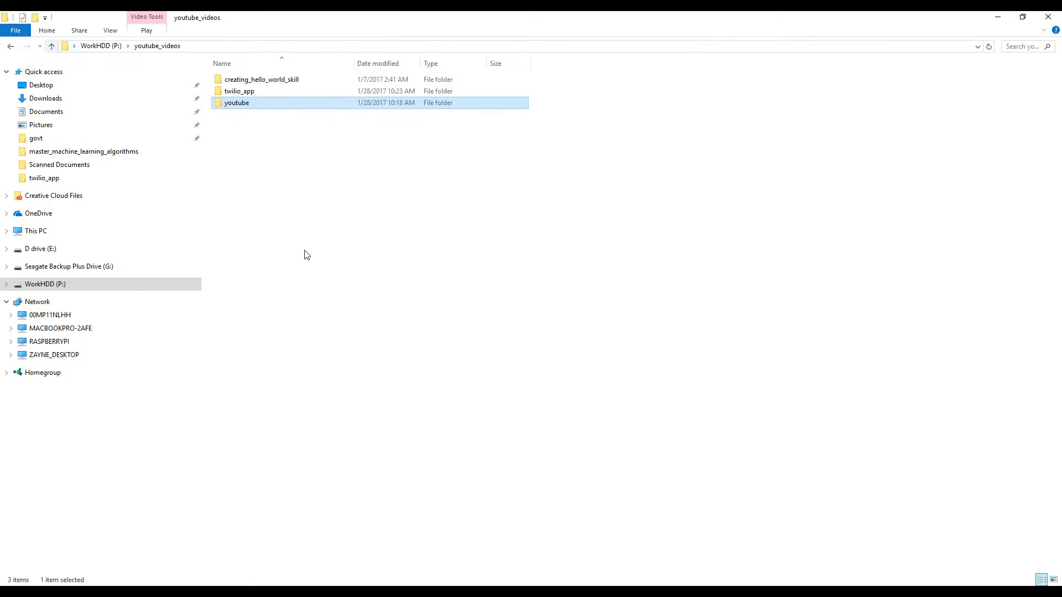
{"action": "right_click", "coordinate": [304, 252]}
{"action": "mouse_move", "coordinate": [379, 410]}
{"action": "left_click", "coordinate": [453, 410]}
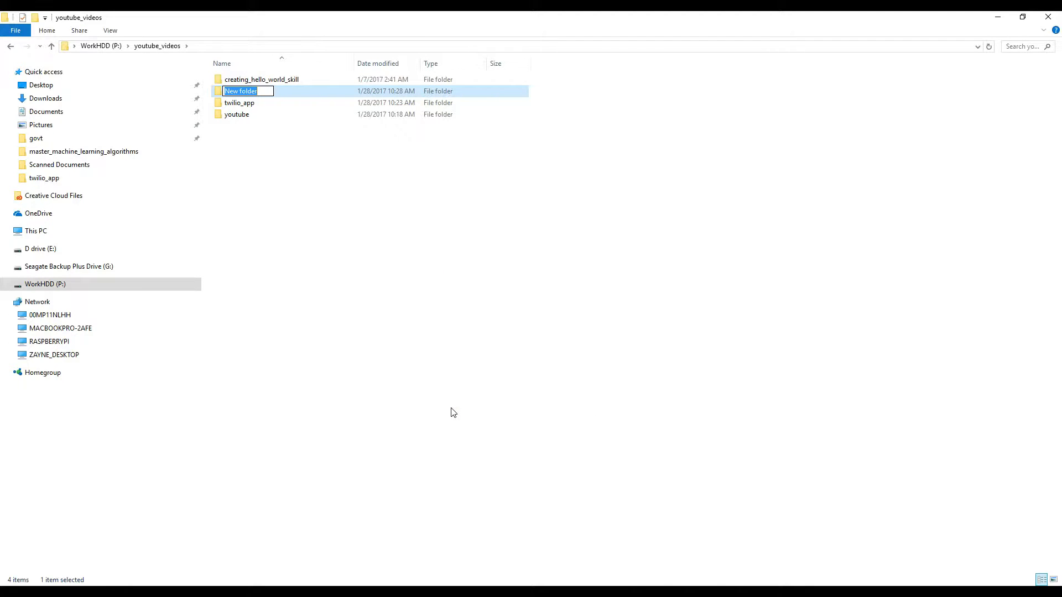
{"action": "type", "text": "youtube_assets"}
{"action": "key", "text": "Return"}
Arrange File Explorer and Firefox side by side and put the downloaded Ubuntu ISO into the youtube_assets folder.
{"action": "left_click_drag", "start_coordinate": [742, 30], "coordinate": [3, 239]}
{"action": "left_click", "coordinate": [600, 111]}
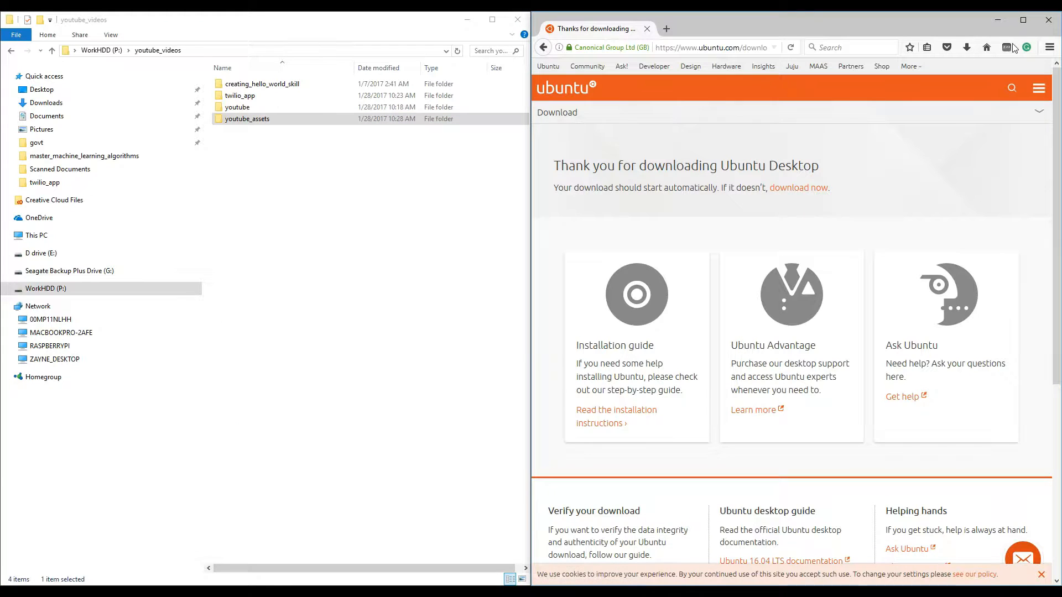
{"action": "left_click", "coordinate": [967, 47]}
{"action": "left_click_drag", "start_coordinate": [832, 88], "coordinate": [238, 119]}
{"action": "double_click", "coordinate": [239, 118]}
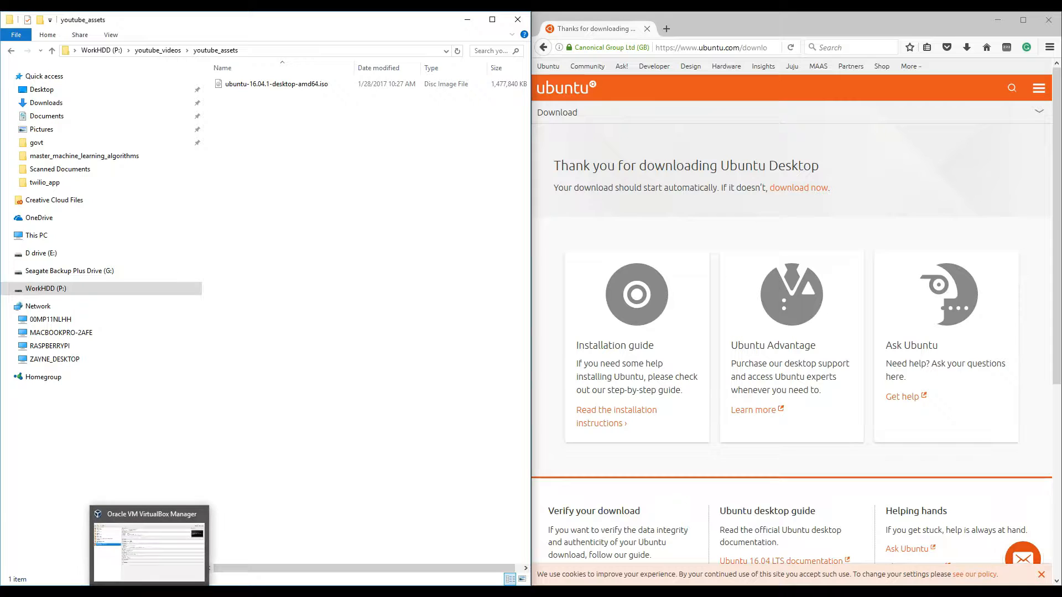
Switch to VirtualBox Manager and set the shared clipboard of the youtube_series_environment machine to Bidirectional.
{"action": "left_click", "coordinate": [150, 592]}
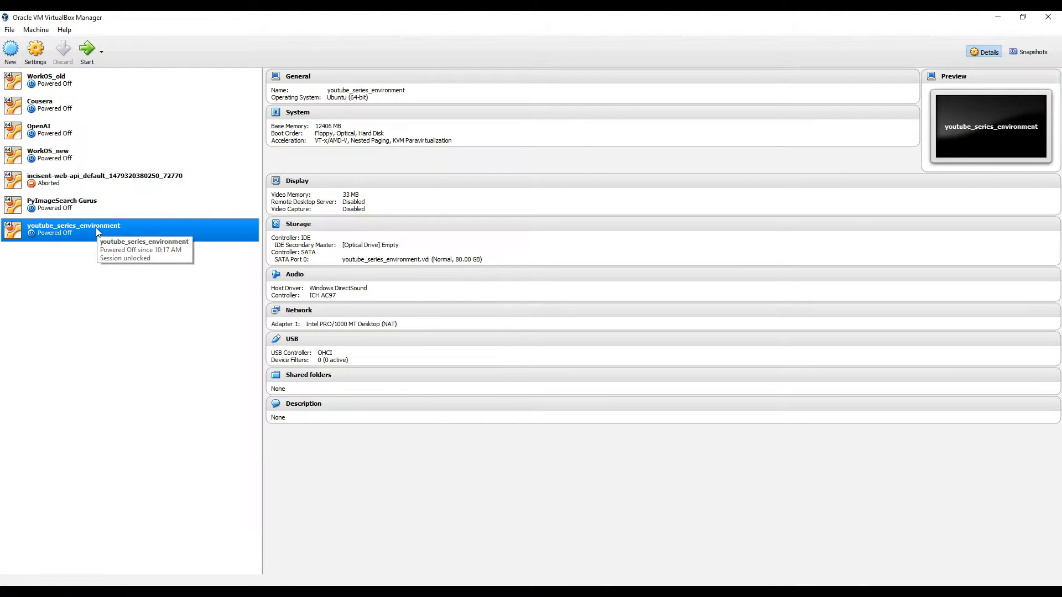
{"action": "left_click", "coordinate": [40, 60]}
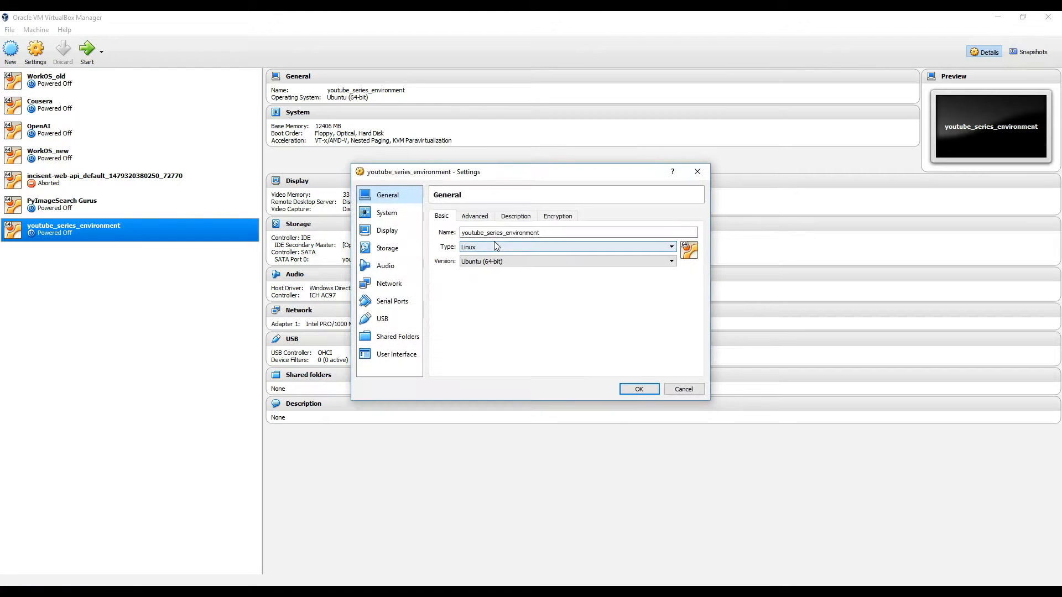
{"action": "left_click_drag", "start_coordinate": [519, 182], "coordinate": [471, 105]}
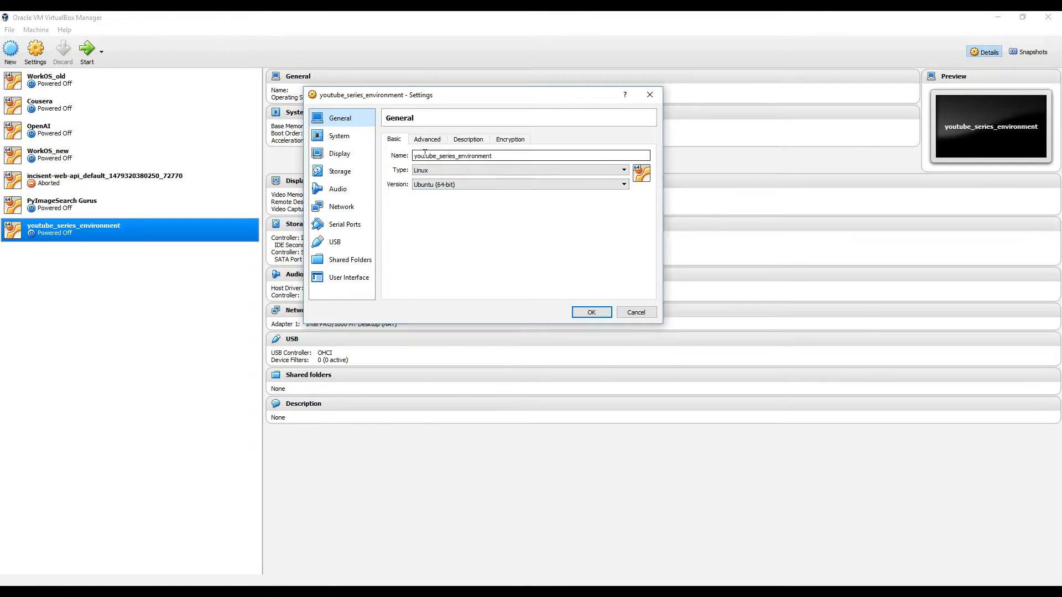
{"action": "left_click", "coordinate": [445, 140]}
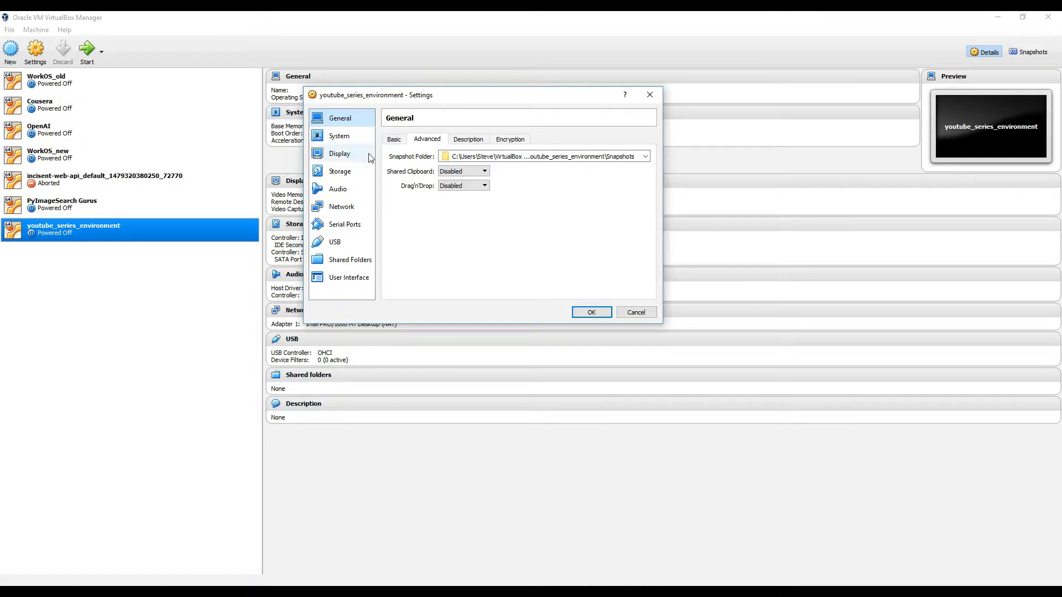
{"action": "left_click", "coordinate": [457, 172]}
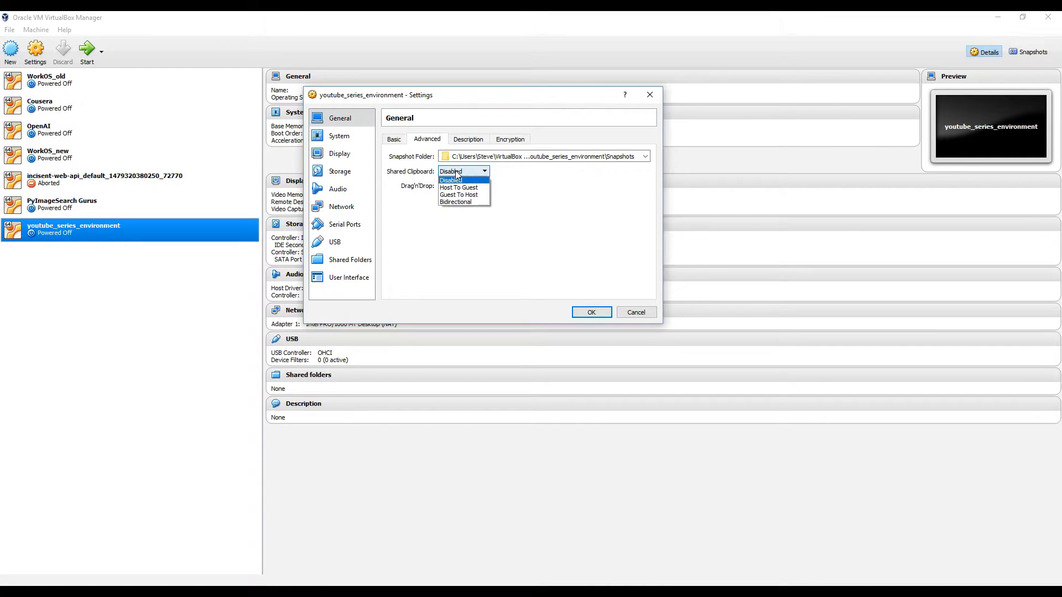
{"action": "left_click", "coordinate": [462, 202]}
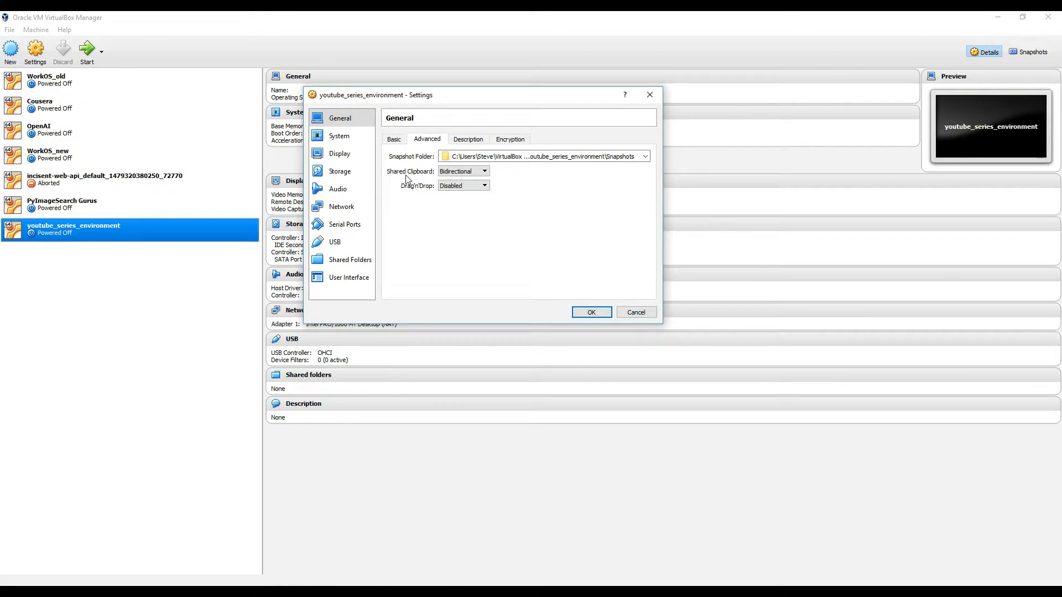
Set the virtual machine's processor count to 4 in its system settings.
{"action": "left_click", "coordinate": [471, 138]}
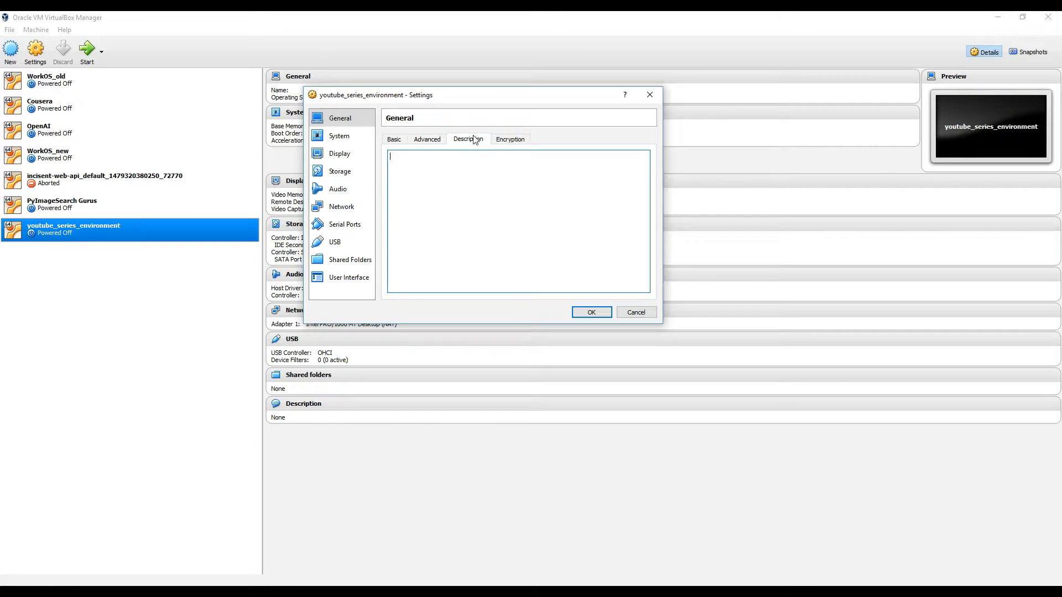
{"action": "left_click", "coordinate": [430, 139]}
{"action": "left_click", "coordinate": [391, 139]}
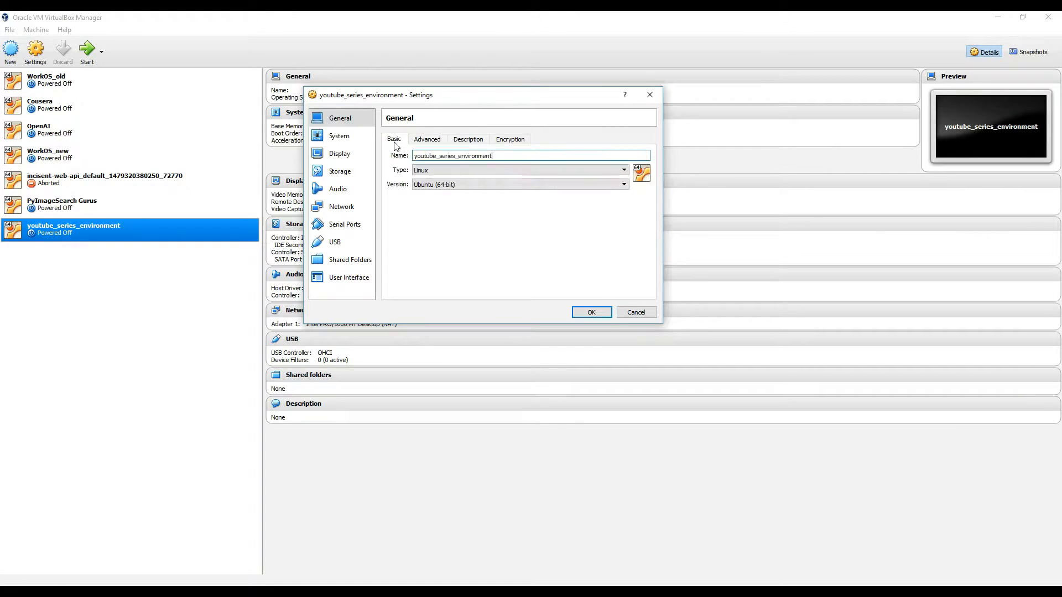
{"action": "left_click", "coordinate": [345, 144]}
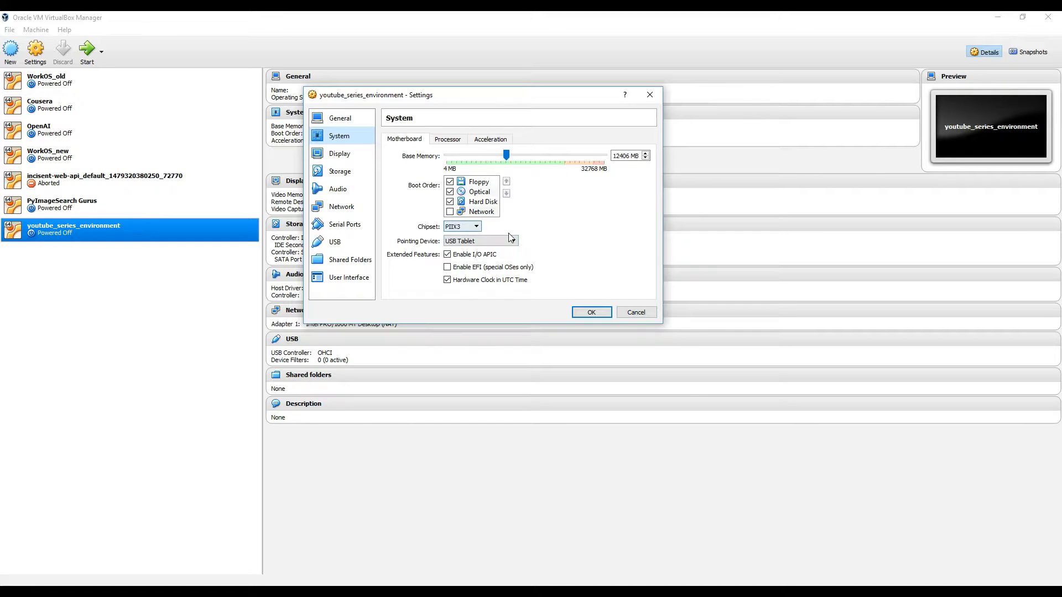
{"action": "left_click", "coordinate": [441, 142]}
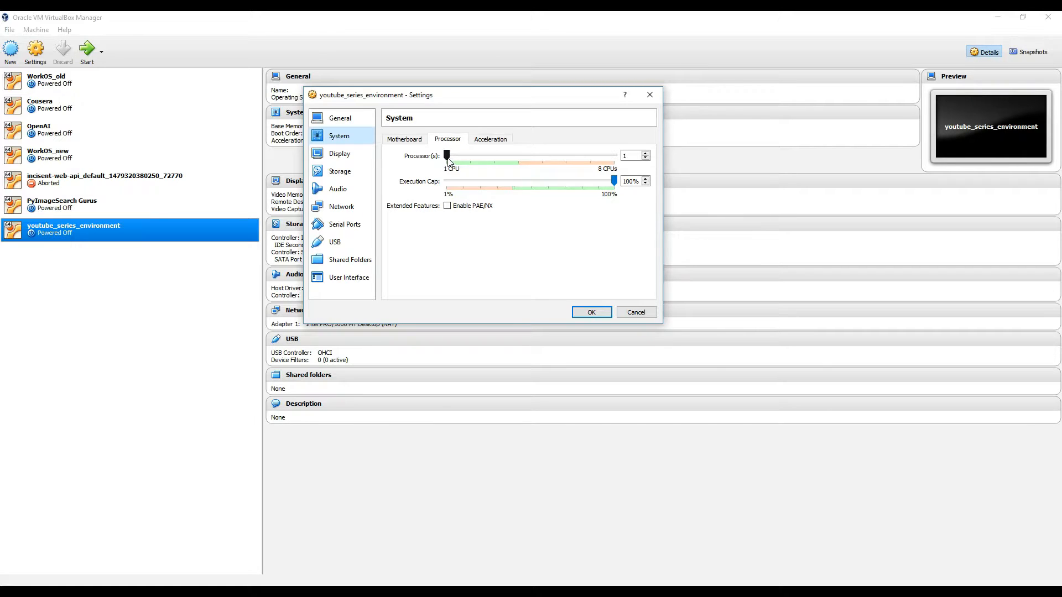
{"action": "left_click_drag", "start_coordinate": [449, 160], "coordinate": [519, 158]}
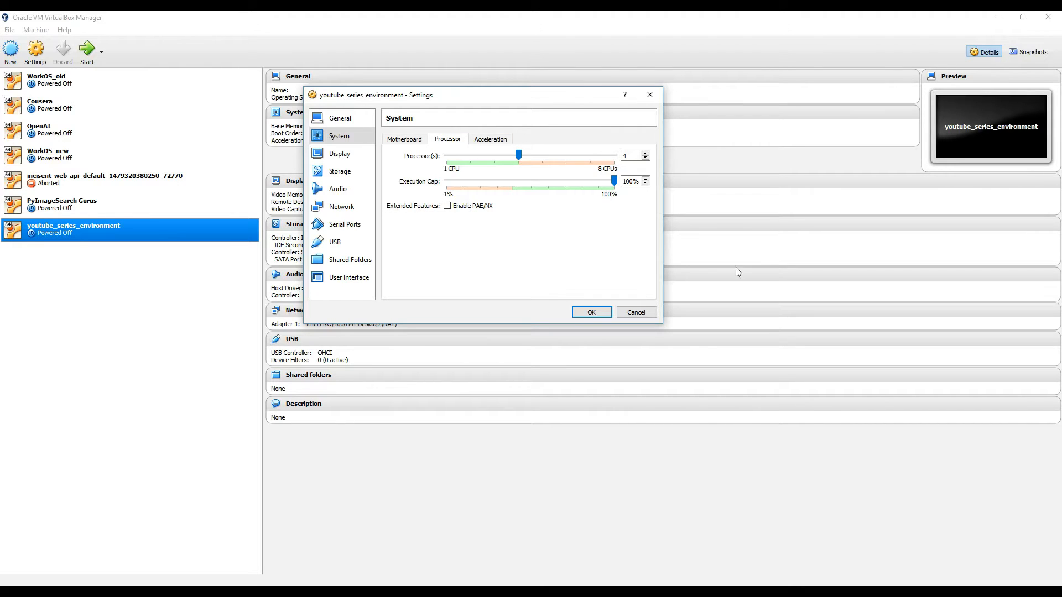
Check the virtual machine's acceleration and motherboard settings, and enable 3D acceleration for its display.
{"action": "left_click", "coordinate": [487, 139]}
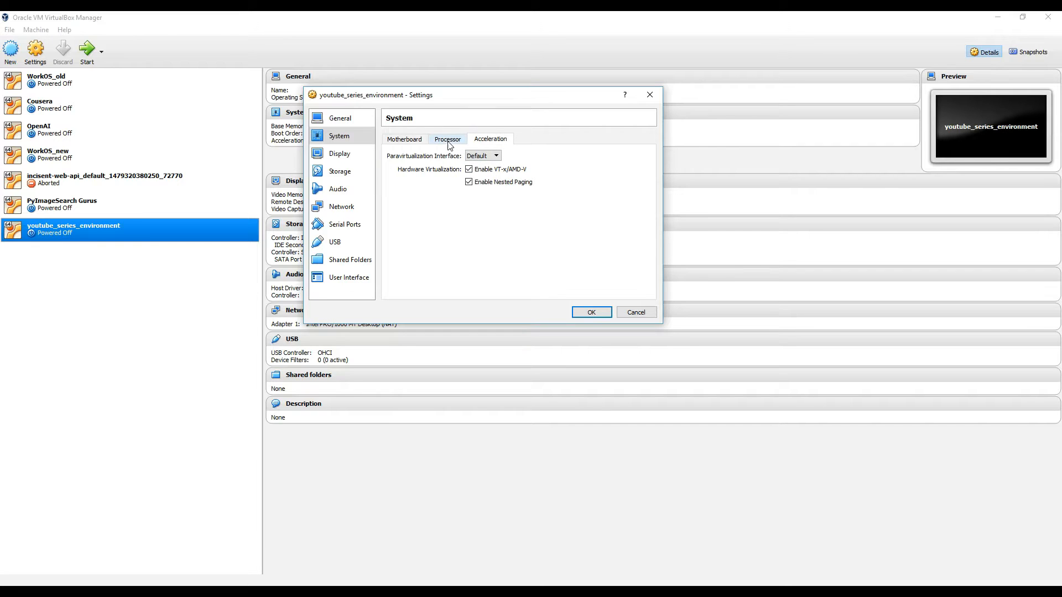
{"action": "left_click", "coordinate": [391, 142]}
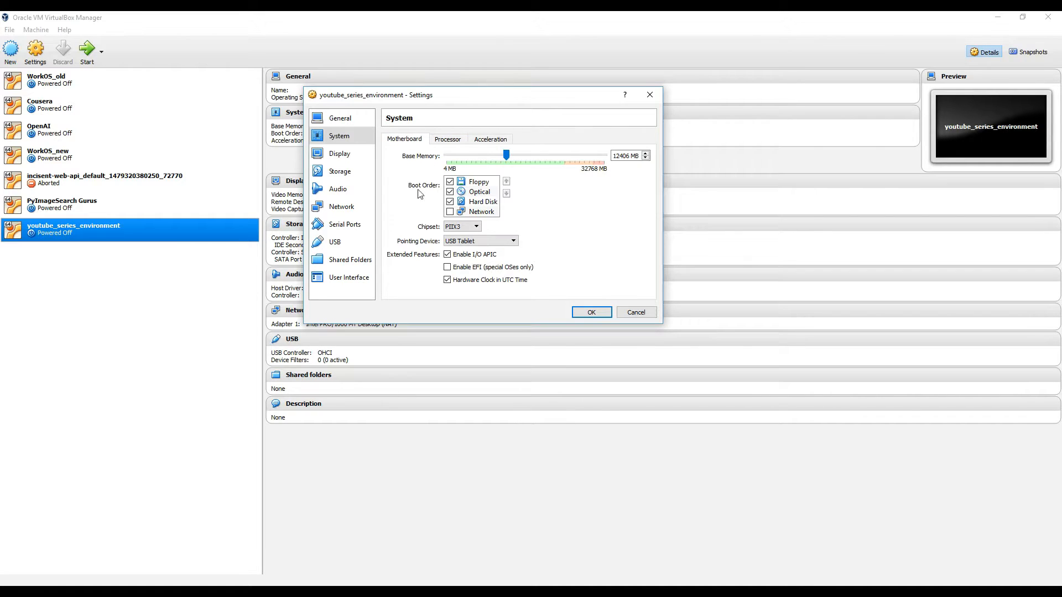
{"action": "left_click", "coordinate": [328, 155]}
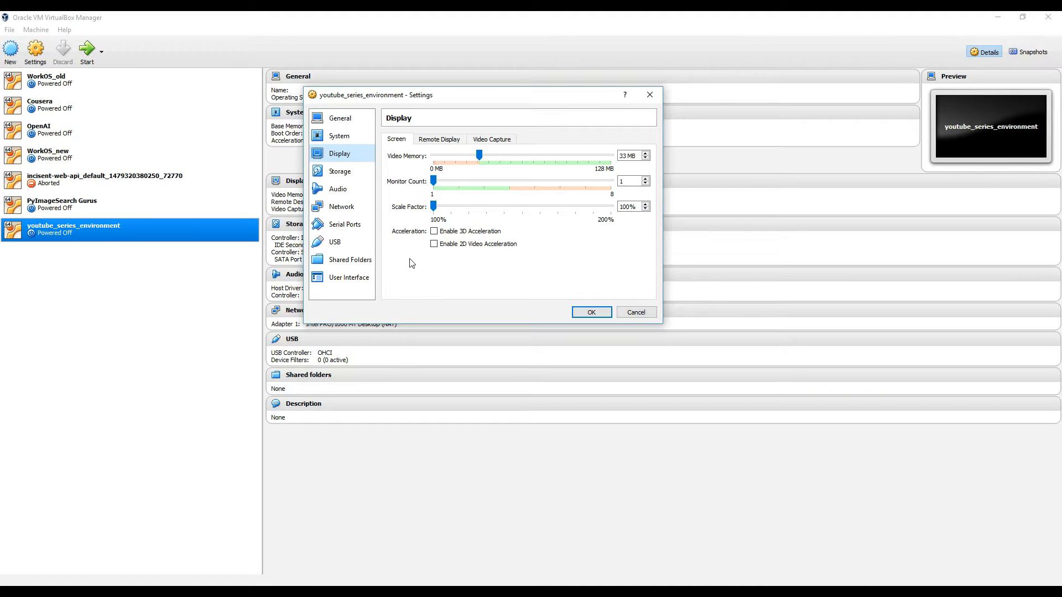
{"action": "left_click", "coordinate": [435, 232]}
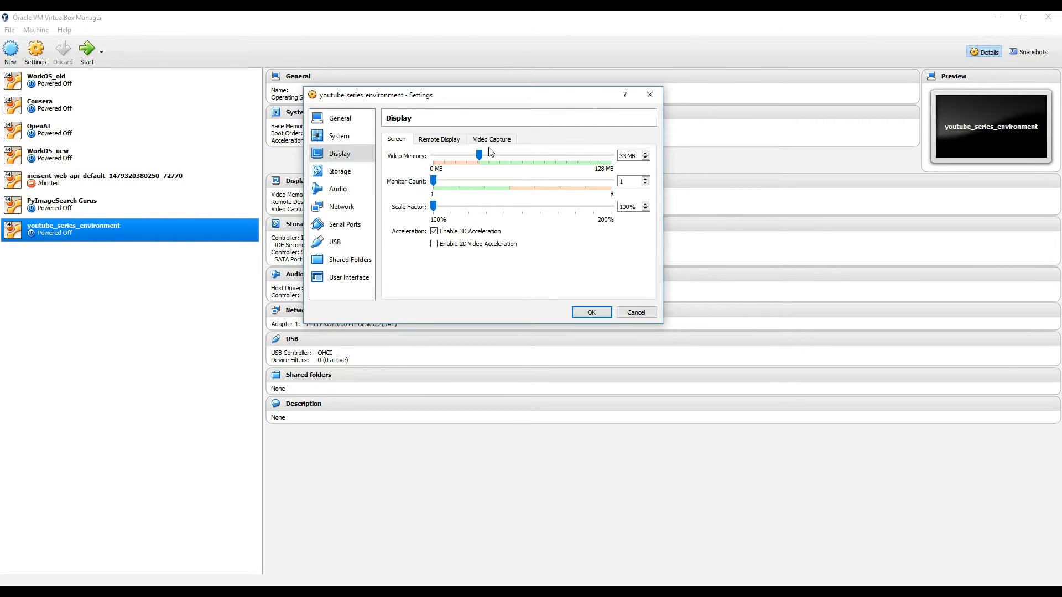
Load ubuntu-16.04.1-desktop-amd64.iso from youtube_videos\youtube_assets on the WorkHDD (P:) drive into the empty IDE optical drive.
{"action": "left_click", "coordinate": [334, 175]}
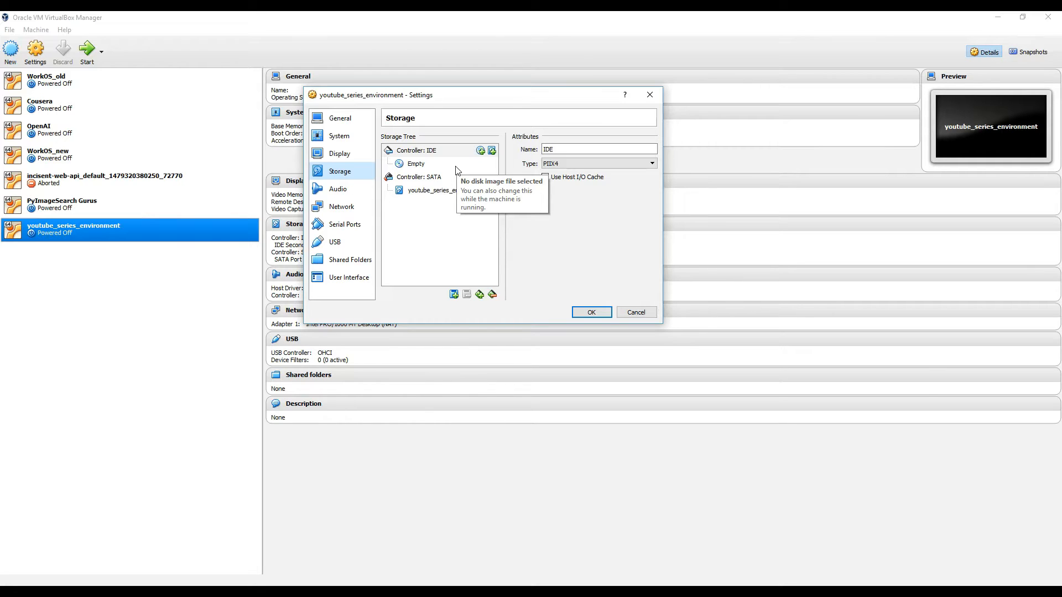
{"action": "left_click", "coordinate": [415, 166]}
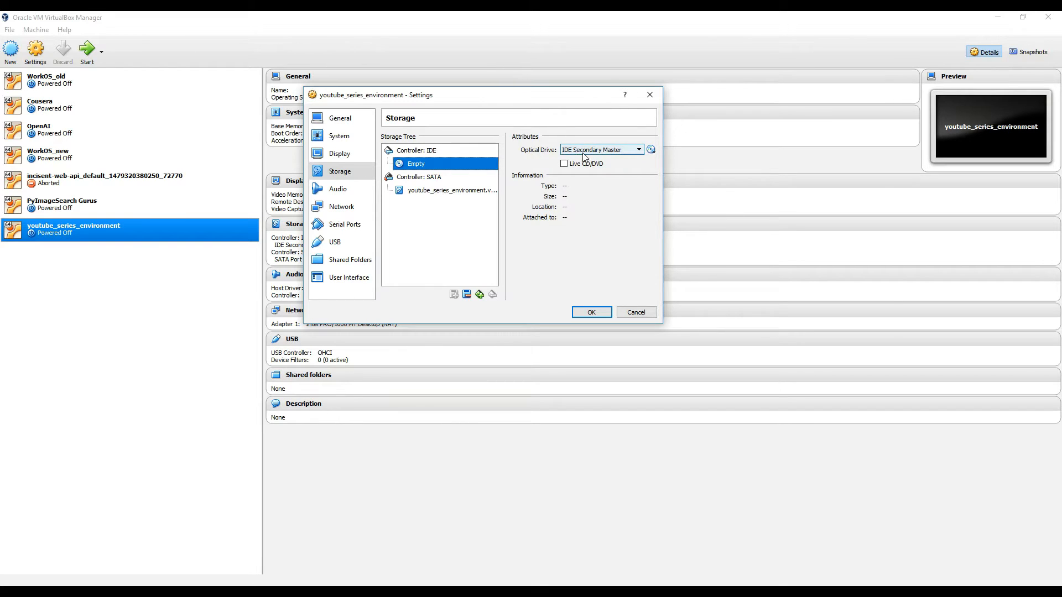
{"action": "left_click", "coordinate": [651, 151]}
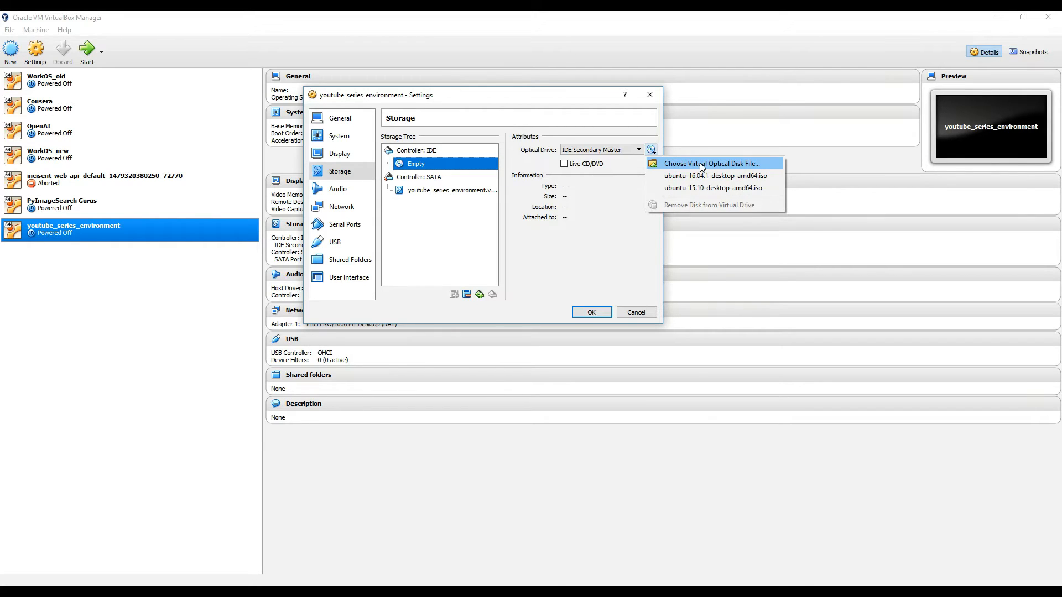
{"action": "left_click", "coordinate": [671, 166]}
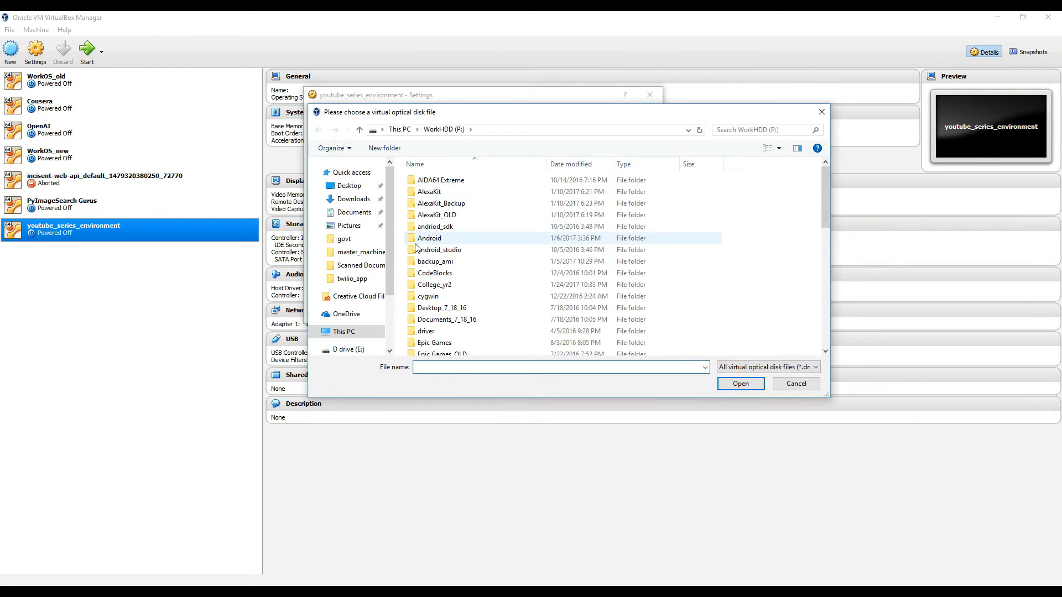
{"action": "scroll", "coordinate": [483, 264], "scroll_direction": "down", "scroll_amount": 5}
{"action": "scroll", "coordinate": [483, 265], "scroll_direction": "down", "scroll_amount": 5}
{"action": "double_click", "coordinate": [443, 327]}
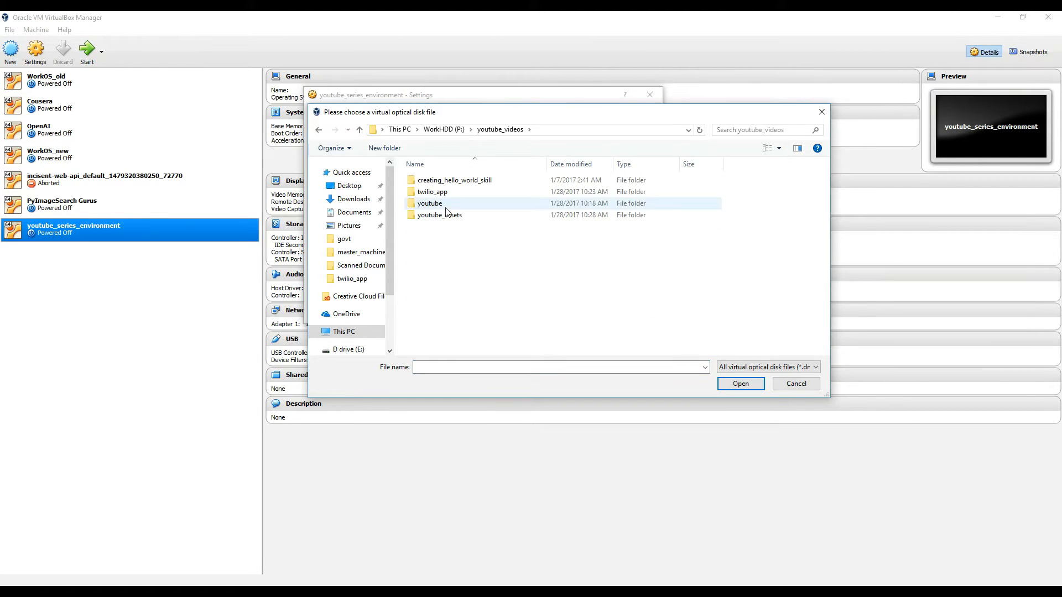
{"action": "double_click", "coordinate": [464, 220]}
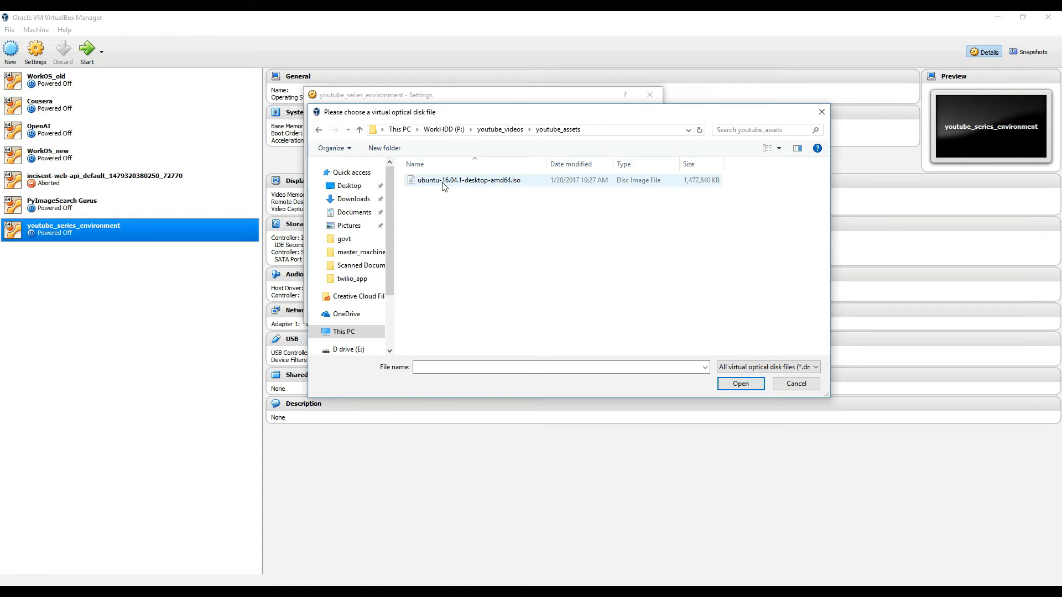
{"action": "left_click", "coordinate": [444, 183]}
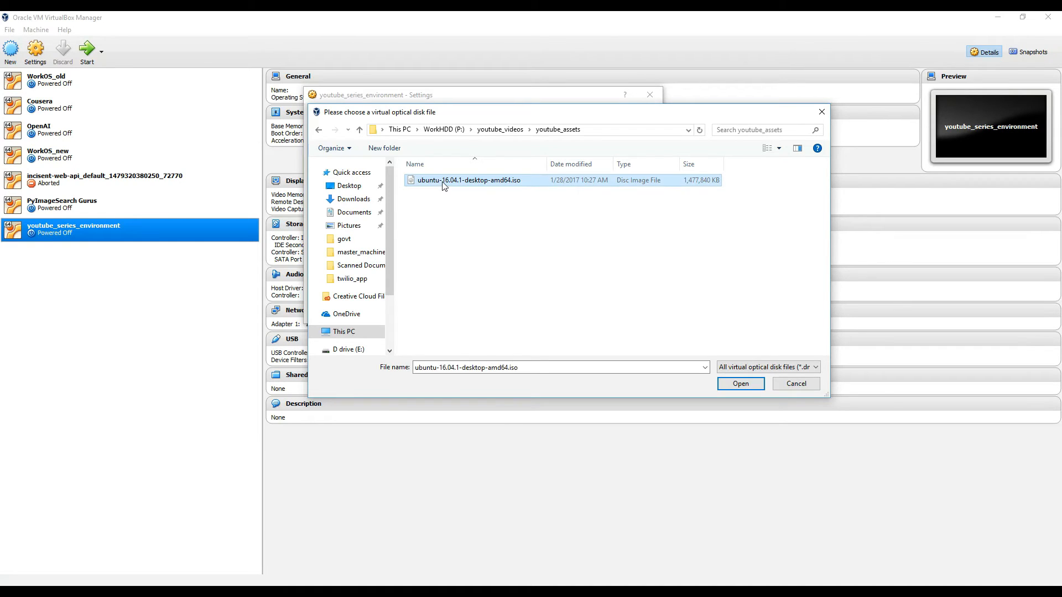
{"action": "left_click", "coordinate": [738, 385]}
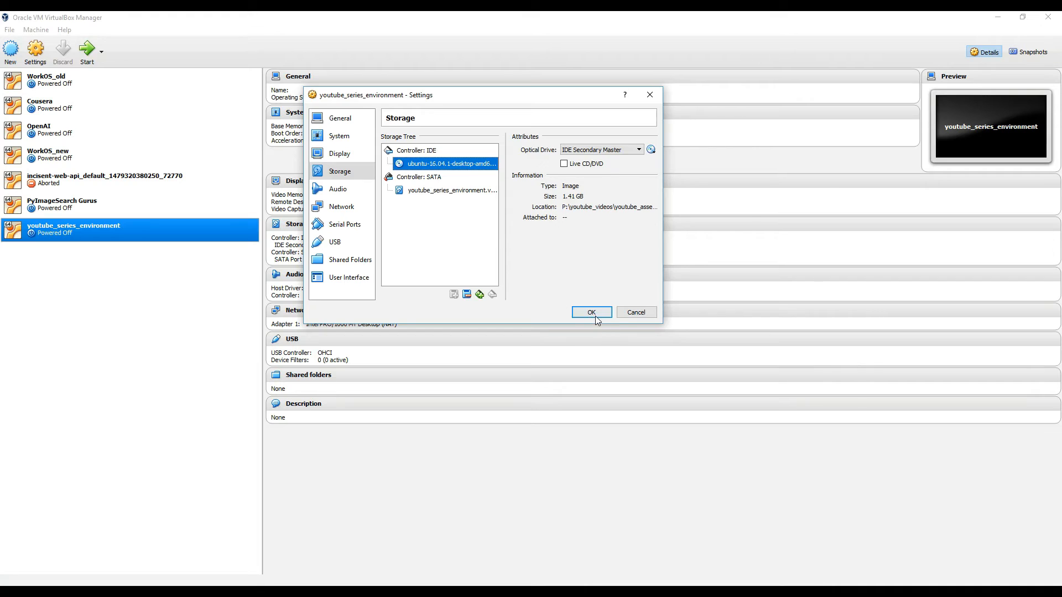
Apply the changed settings and start the youtube_series_environment virtual machine.
{"action": "left_click", "coordinate": [593, 314]}
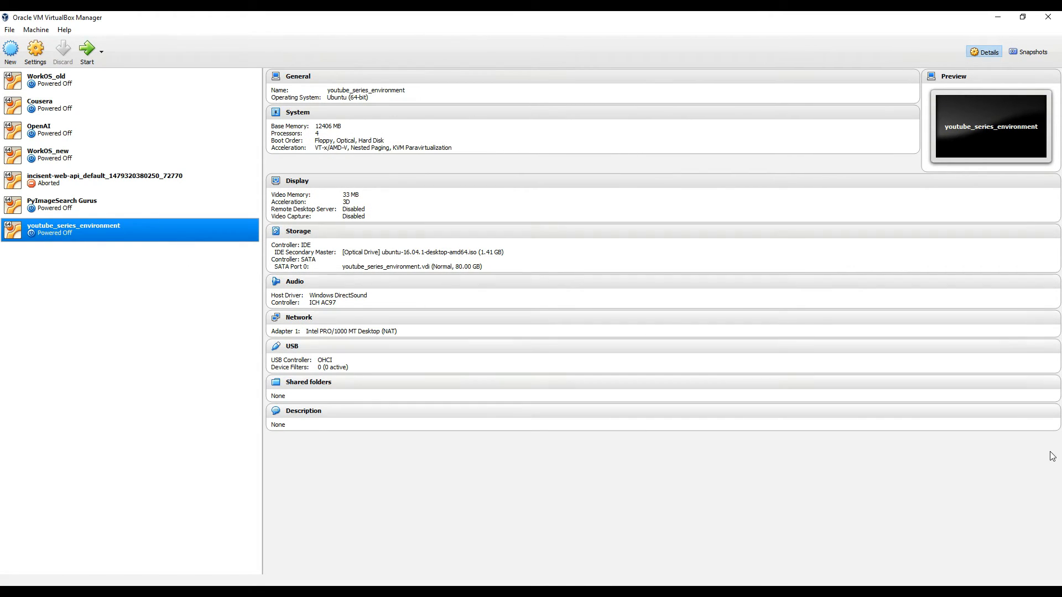
{"action": "left_click", "coordinate": [89, 53]}
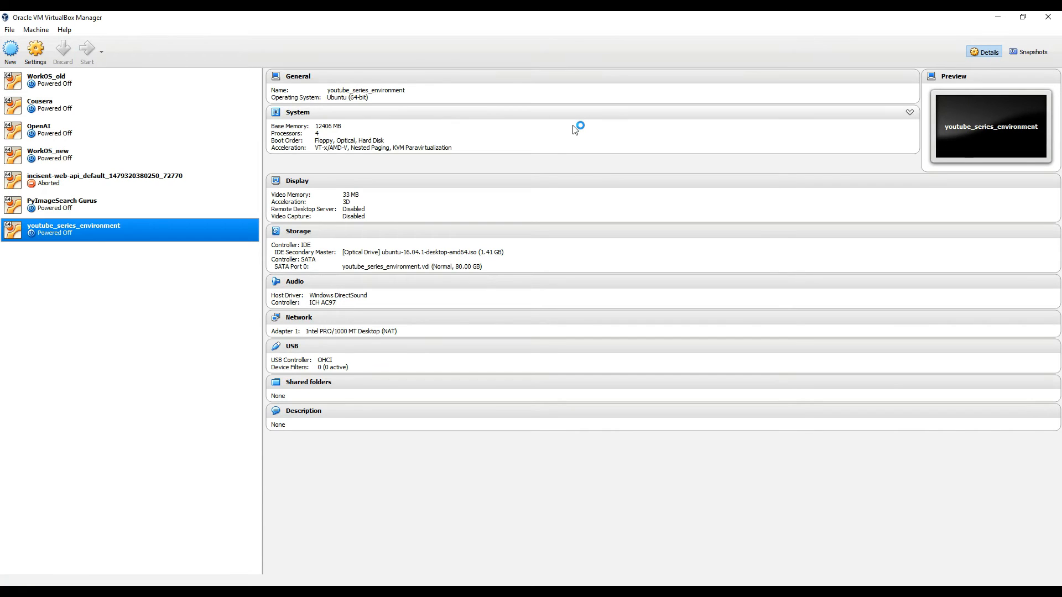